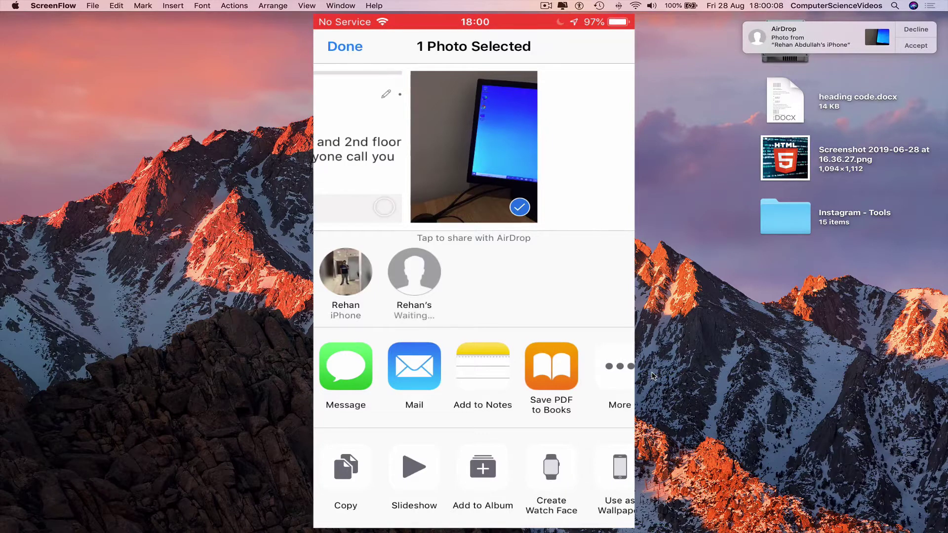
Accept the AirDropped monitor photo on the Mac and save it to Downloads.
{"action": "left_click", "coordinate": [916, 45]}
{"action": "left_click", "coordinate": [892, 77]}
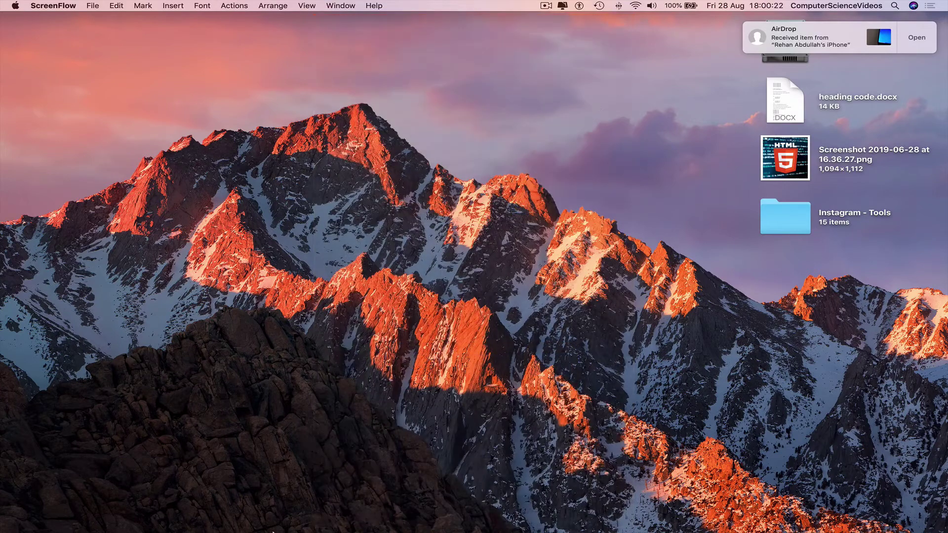
In Photoshop, create a white 3000 × 3000 px document named 'meme'.
{"action": "mouse_move", "coordinate": [273, 532]}
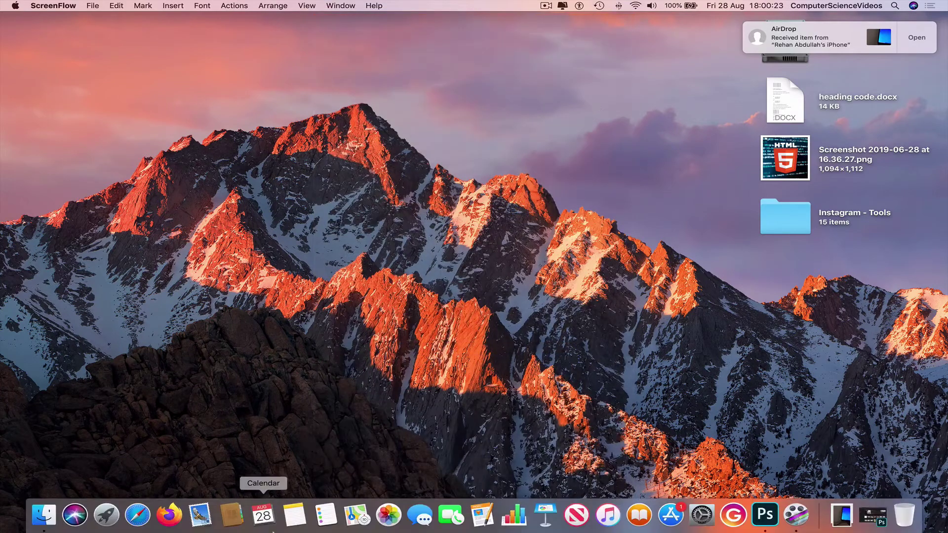
{"action": "left_click", "coordinate": [756, 522]}
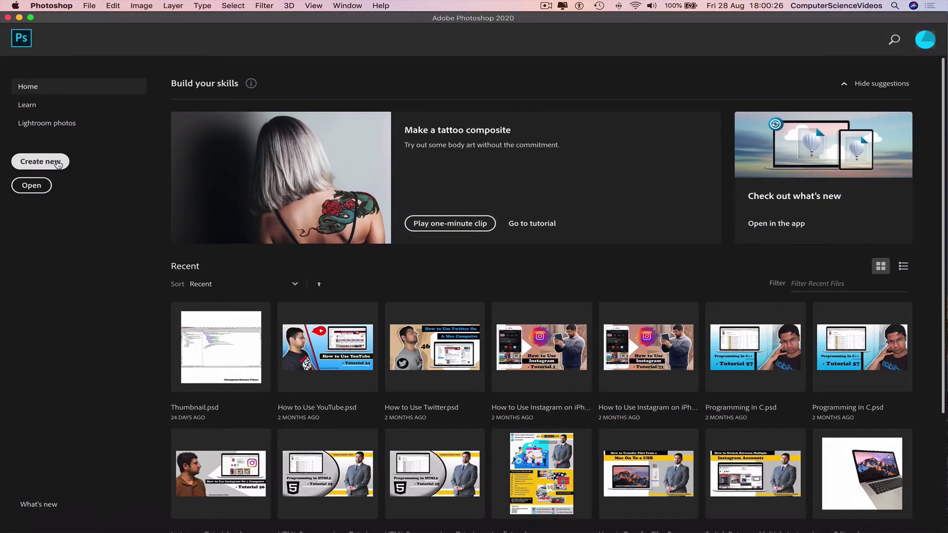
{"action": "left_click", "coordinate": [41, 162]}
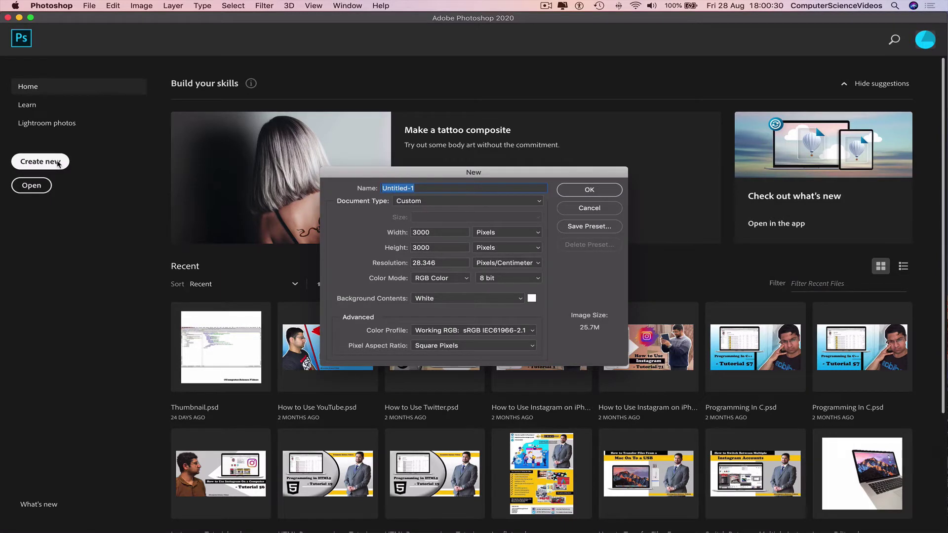
{"action": "type", "text": "meme"}
{"action": "left_click", "coordinate": [600, 193]}
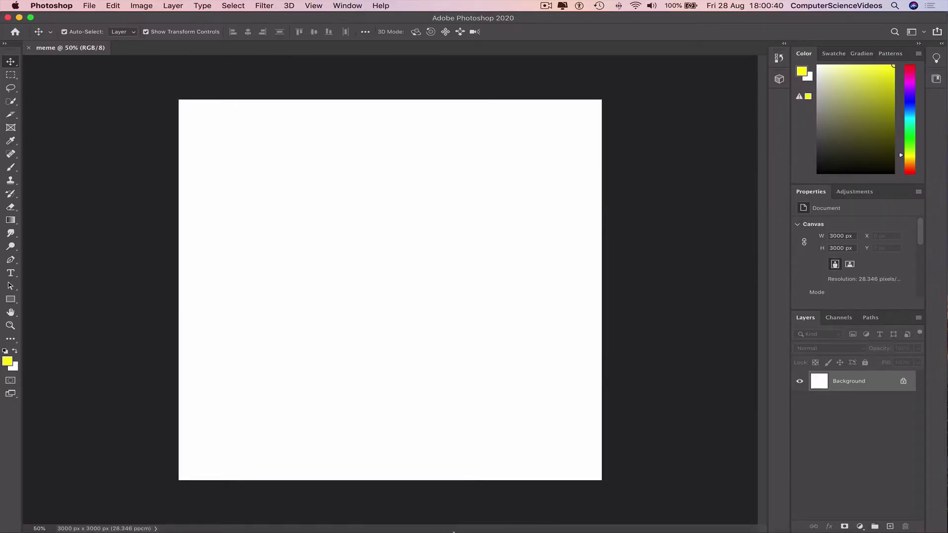
Show the Downloads folder with IMG_1464.JPG in a Finder window placed beside the canvas.
{"action": "mouse_move", "coordinate": [450, 523]}
{"action": "left_click", "coordinate": [52, 525]}
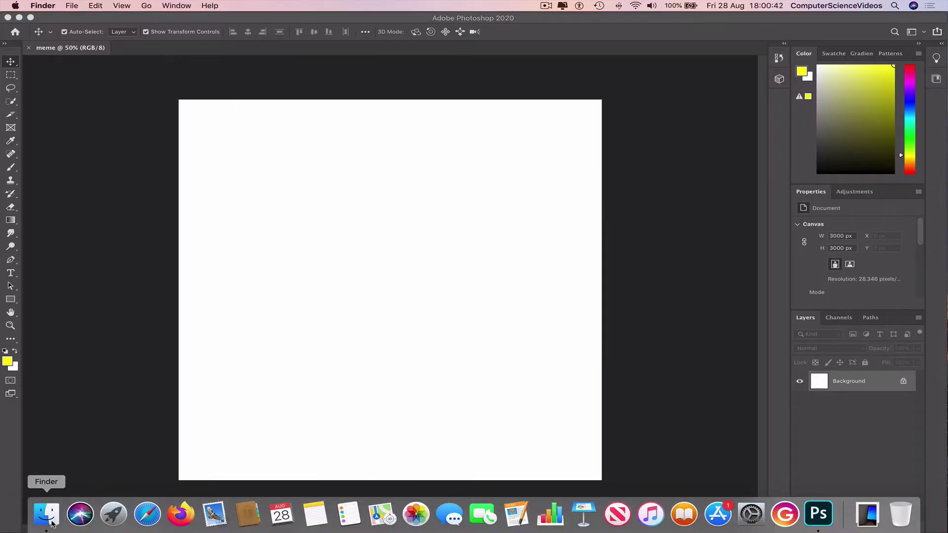
{"action": "left_click", "coordinate": [33, 132]}
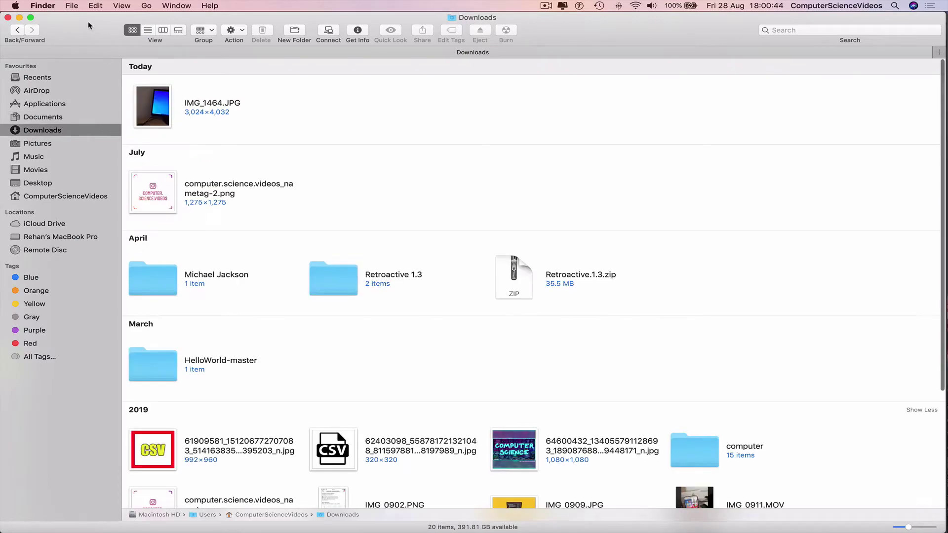
{"action": "left_click_drag", "start_coordinate": [89, 25], "coordinate": [681, 135]}
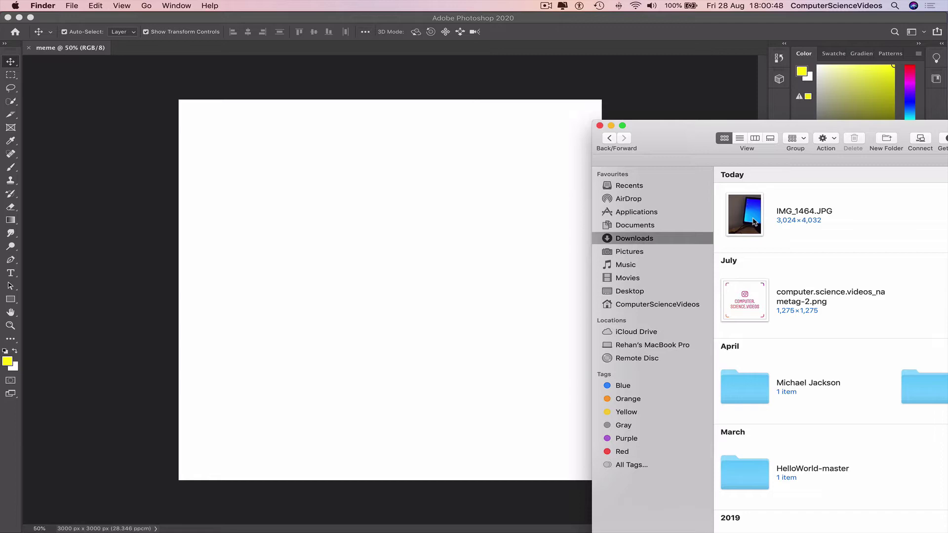
Place IMG_1464.JPG onto the meme canvas and stretch it to fill the square.
{"action": "left_click_drag", "start_coordinate": [754, 222], "coordinate": [484, 237]}
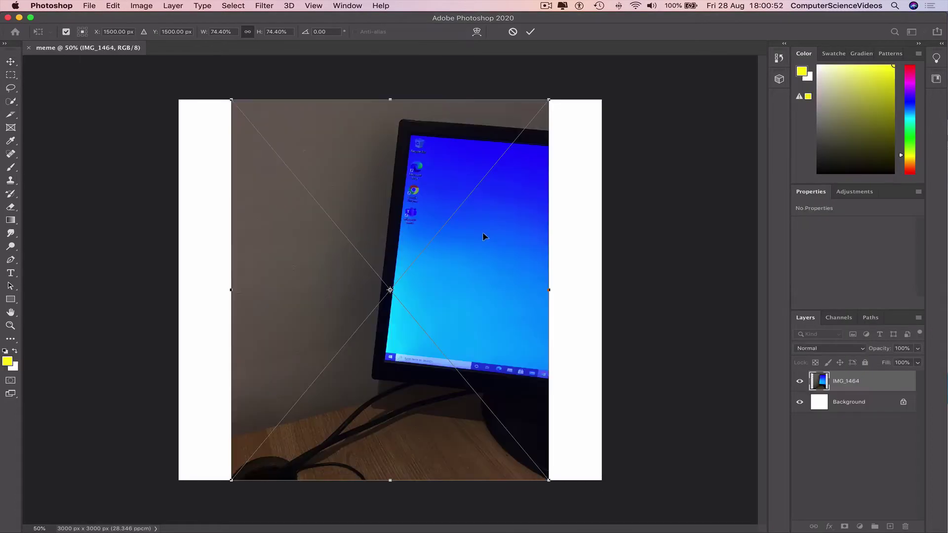
{"action": "left_click_drag", "start_coordinate": [393, 97], "coordinate": [393, 18]}
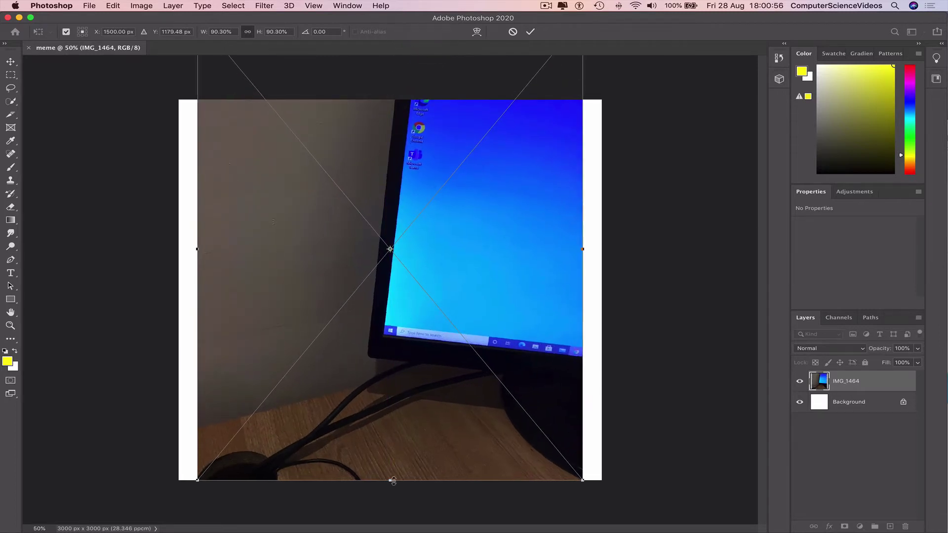
{"action": "left_click_drag", "start_coordinate": [390, 480], "coordinate": [393, 530]}
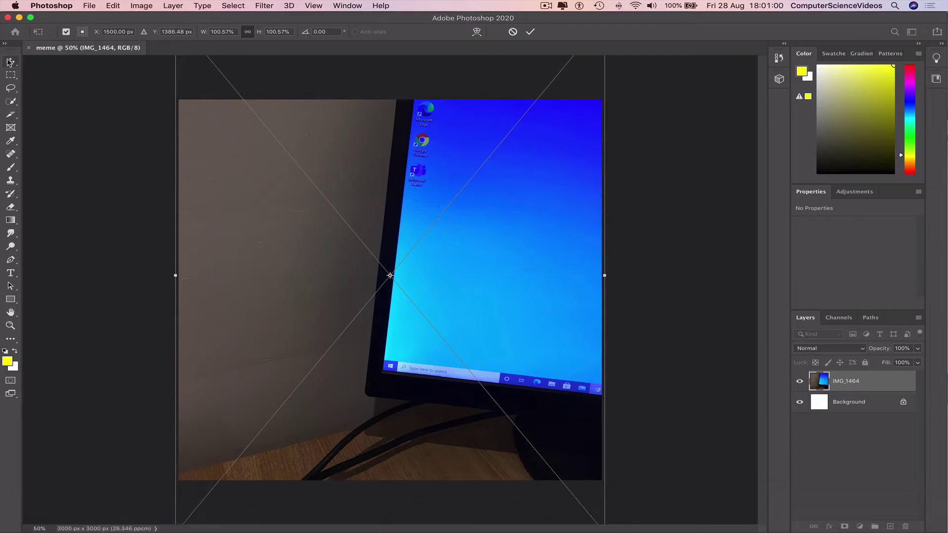
{"action": "left_click", "coordinate": [10, 60]}
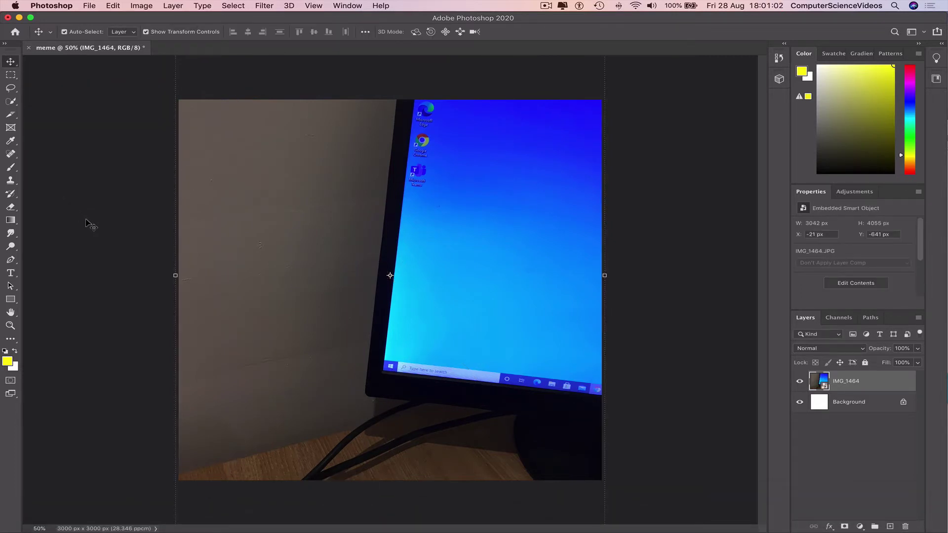
Draw a text box on the photo with Impact as the font.
{"action": "left_click", "coordinate": [10, 273]}
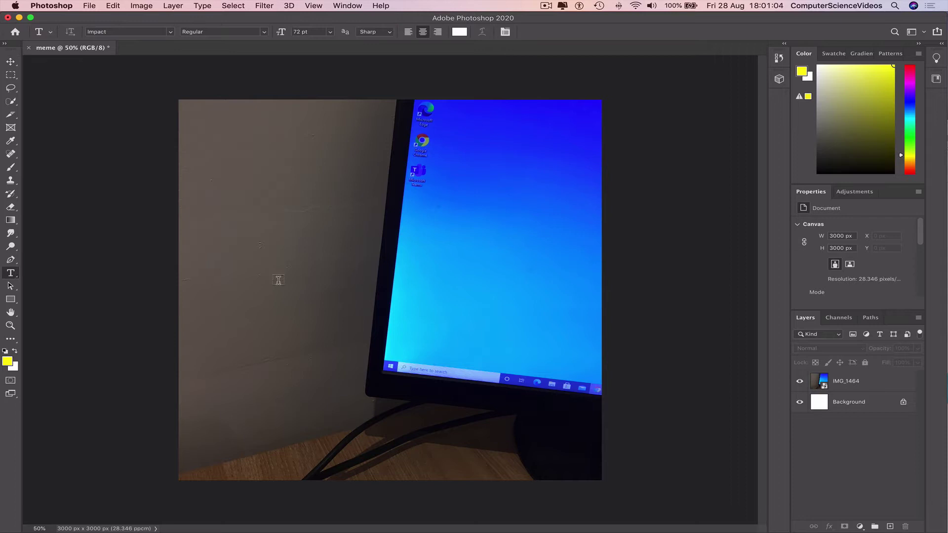
{"action": "left_click_drag", "start_coordinate": [214, 263], "coordinate": [515, 330]}
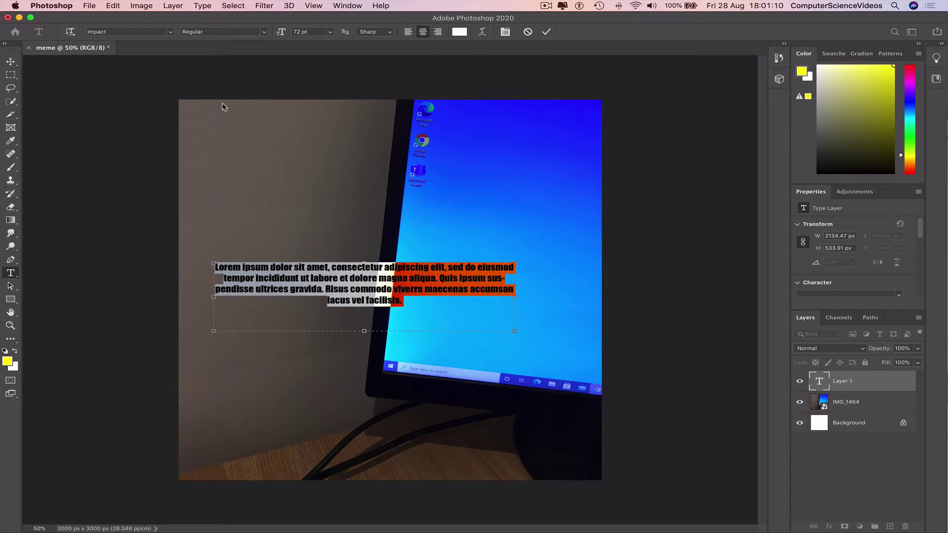
{"action": "left_click", "coordinate": [173, 33]}
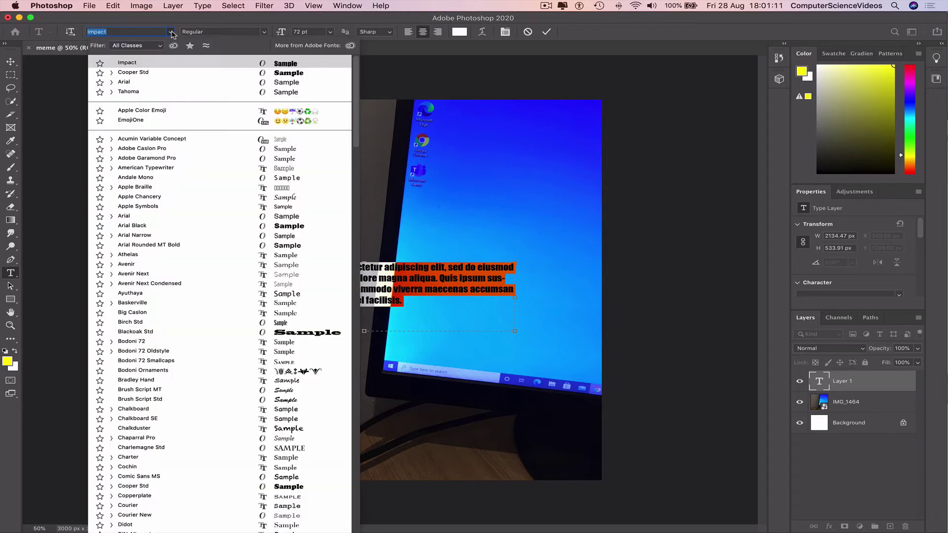
{"action": "left_click", "coordinate": [158, 64]}
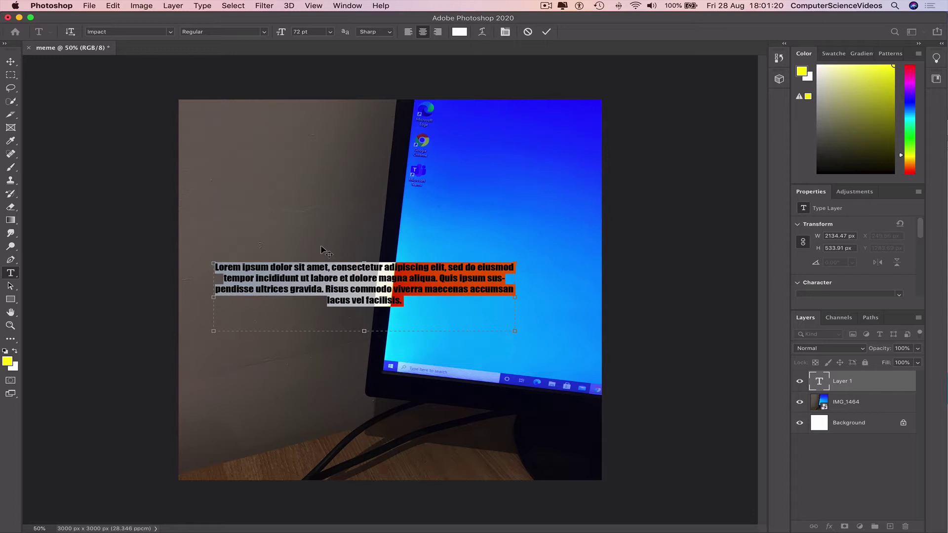
Type the caption 'MY COMPUTER BE LIKE:' and shrink the text box around it.
{"action": "type", "text": "My"}
{"action": "key", "text": "BackSpace"}
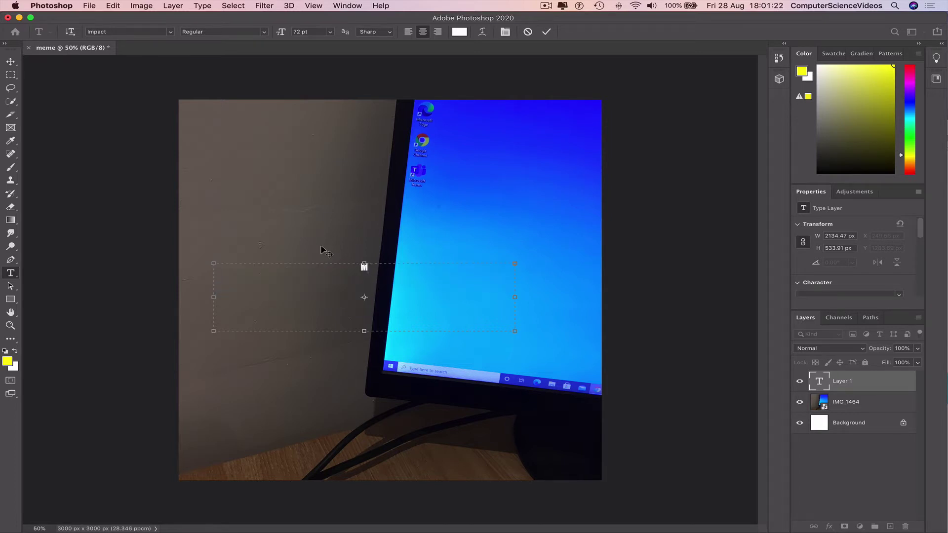
{"action": "type", "text": "Y COMPUTER BE LIKE"}
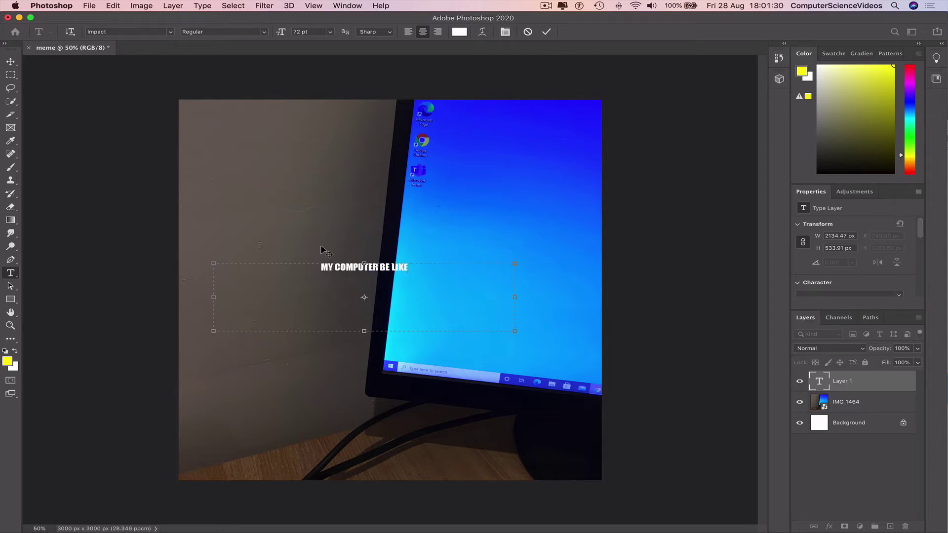
{"action": "type", "text": ":"}
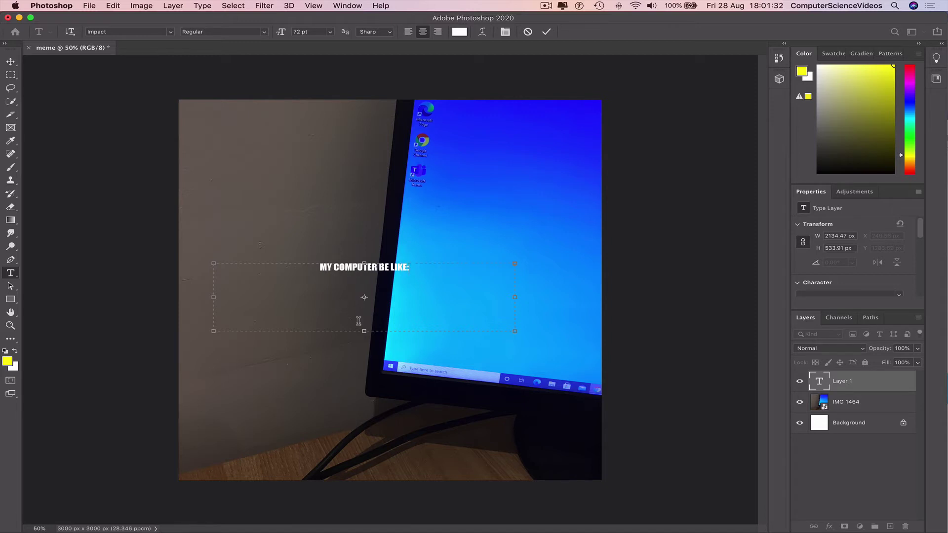
{"action": "left_click_drag", "start_coordinate": [365, 331], "coordinate": [374, 281]}
{"action": "left_click_drag", "start_coordinate": [515, 271], "coordinate": [371, 272]}
{"action": "left_click", "coordinate": [11, 61]}
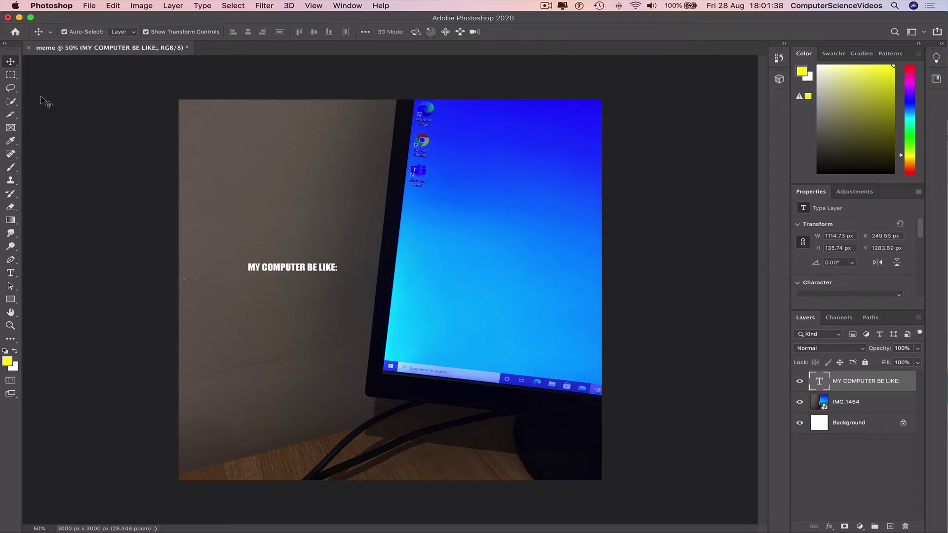
Scale the caption text up to about 298 pt.
{"action": "left_click", "coordinate": [293, 272]}
{"action": "left_click_drag", "start_coordinate": [371, 280], "coordinate": [699, 332]}
{"action": "left_click_drag", "start_coordinate": [213, 297], "coordinate": [158, 290]}
{"action": "key", "text": "Return"}
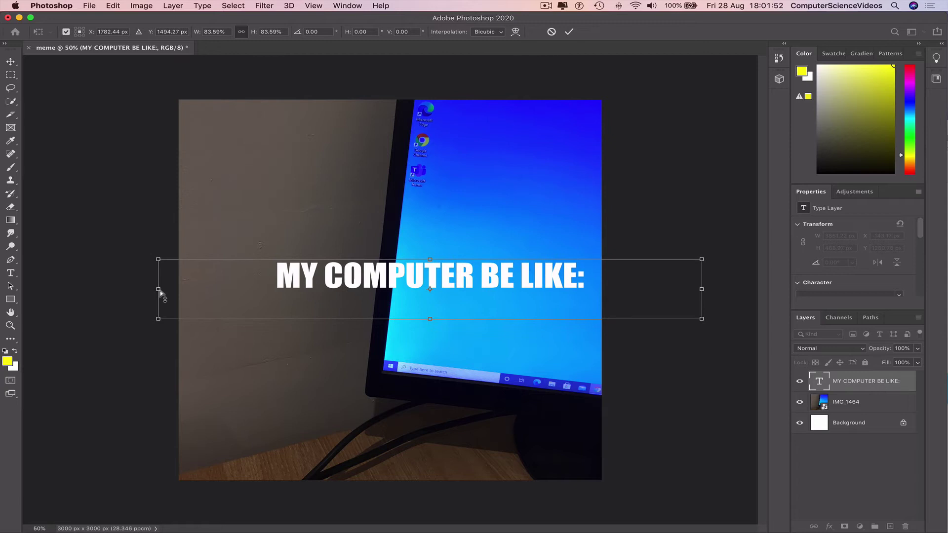
{"action": "key", "text": "super+z"}
{"action": "key", "text": "Return"}
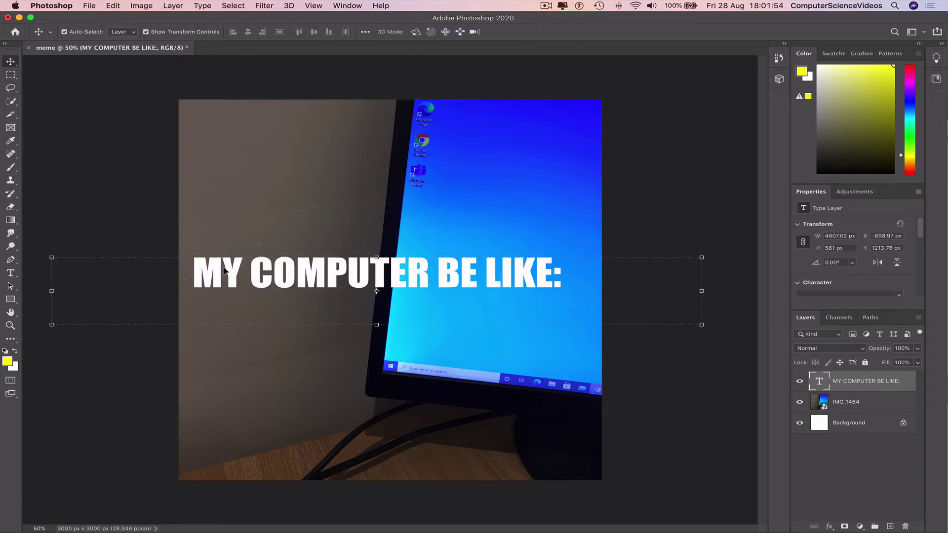
Stretch the caption's text box to span the full 3000 px canvas width.
{"action": "double_click", "coordinate": [293, 281]}
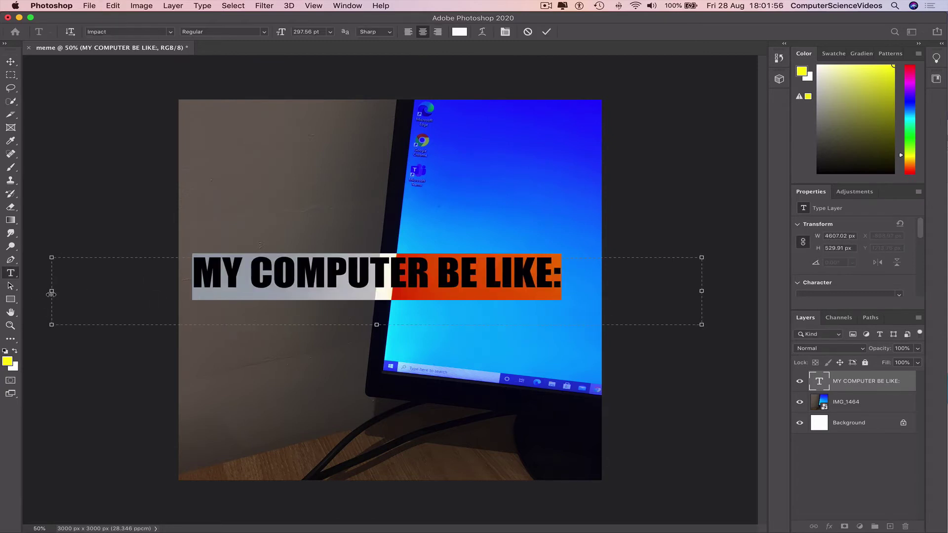
{"action": "left_click_drag", "start_coordinate": [51, 296], "coordinate": [179, 295]}
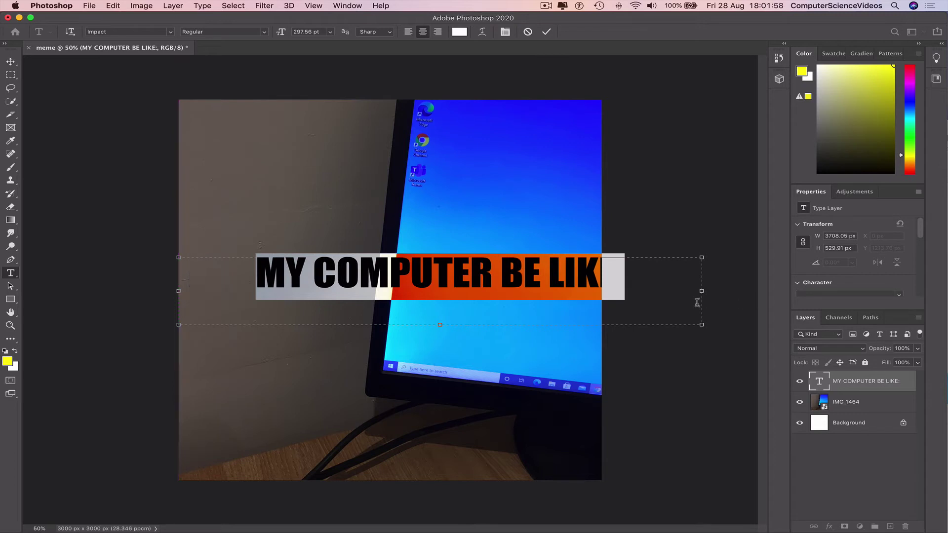
{"action": "left_click_drag", "start_coordinate": [702, 296], "coordinate": [603, 296]}
Commit the caption and bring up its layer's context menu in the Layers panel.
{"action": "left_click", "coordinate": [10, 61]}
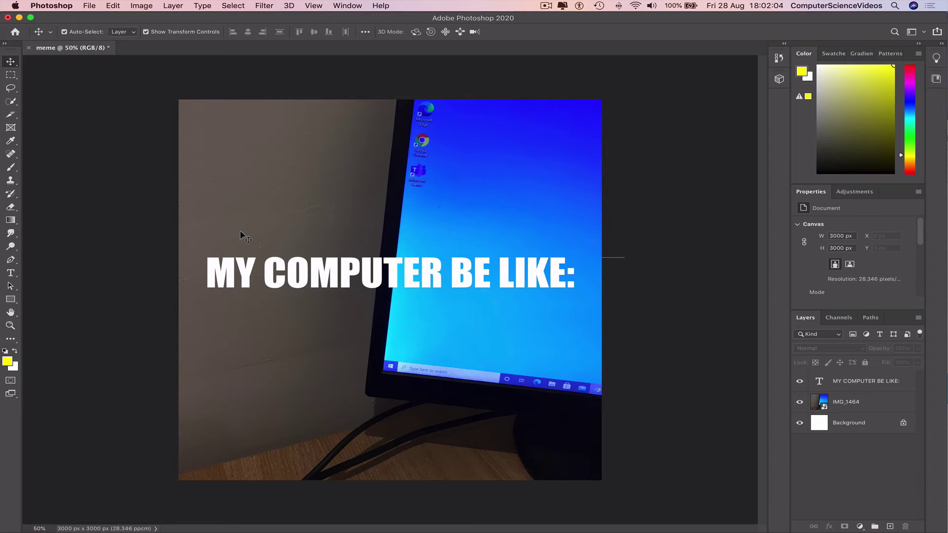
{"action": "left_click", "coordinate": [405, 272]}
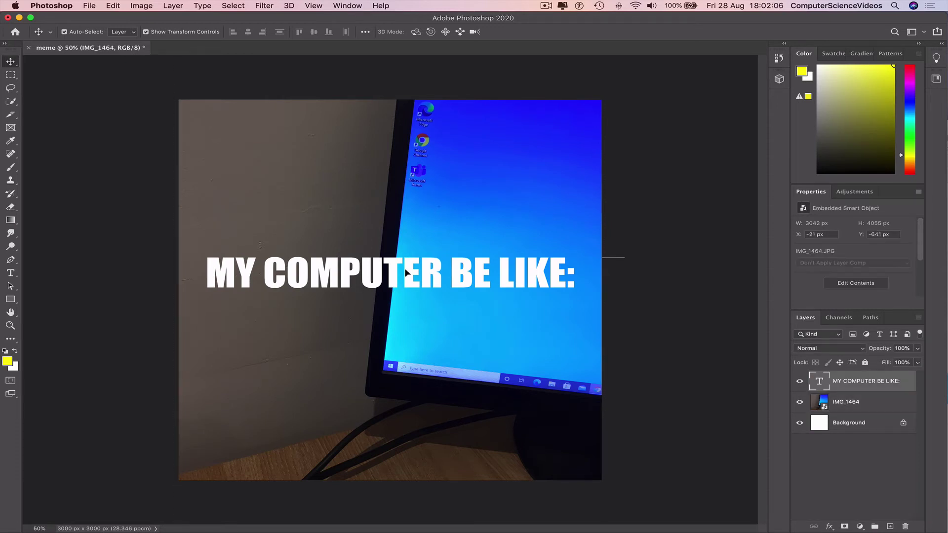
{"action": "right_click", "coordinate": [872, 385]}
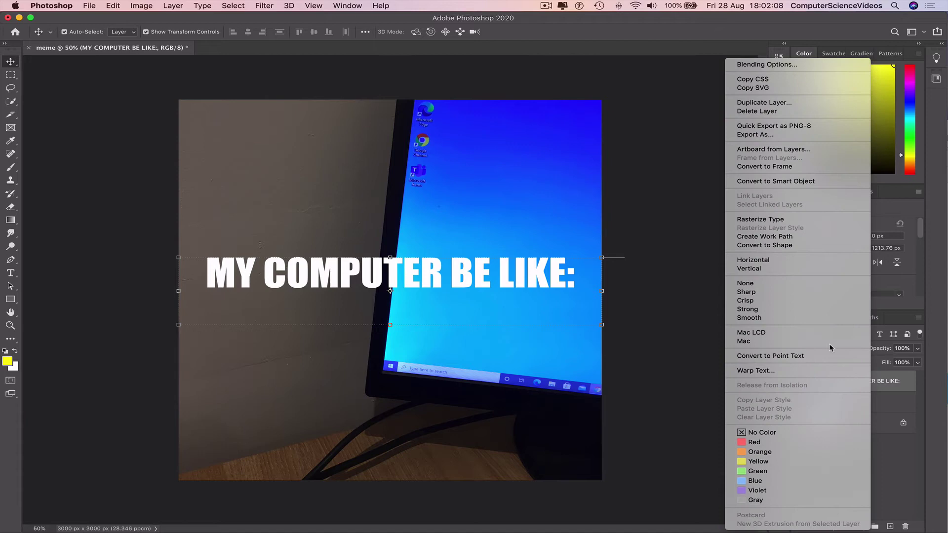
Give the caption a black Normal-mode Outer Glow with 100% spread and 10 px size.
{"action": "left_click", "coordinate": [761, 65]}
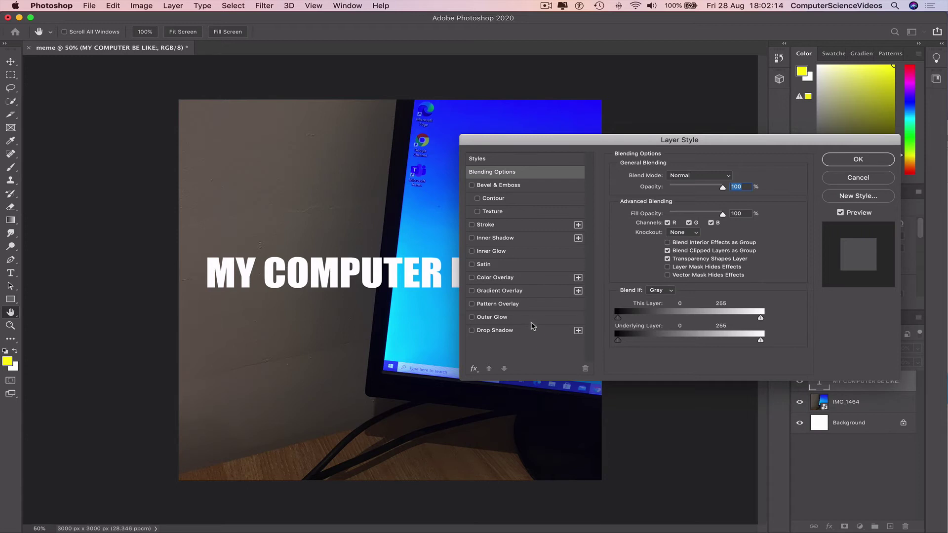
{"action": "left_click", "coordinate": [496, 317]}
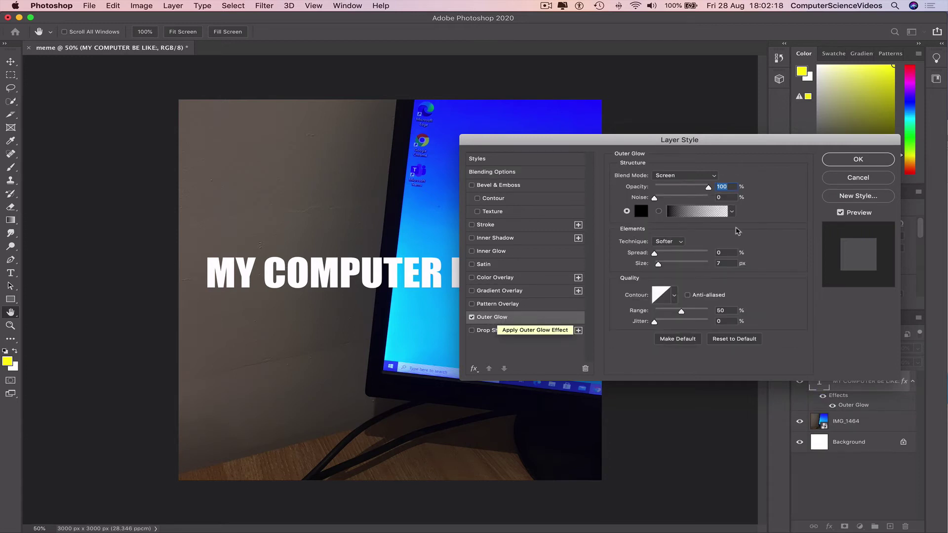
{"action": "left_click", "coordinate": [714, 179]}
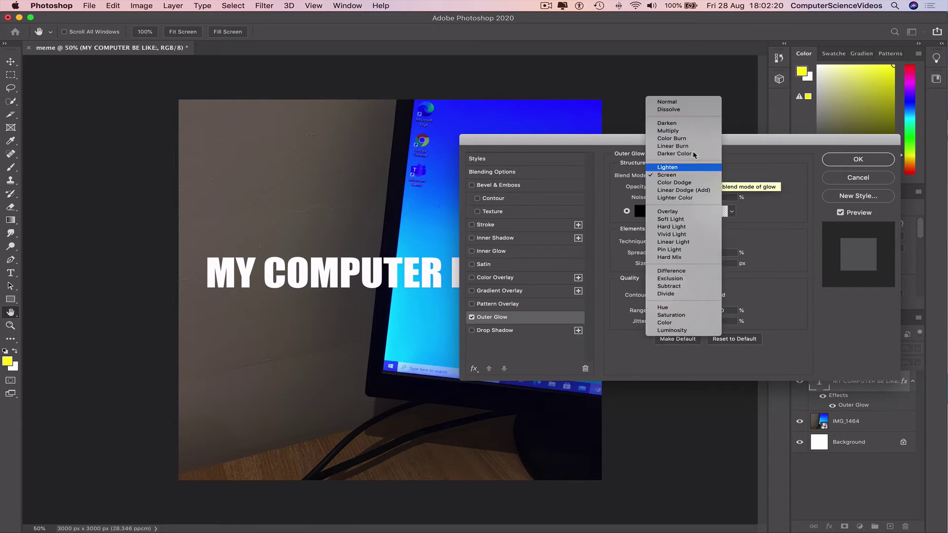
{"action": "left_click", "coordinate": [692, 100]}
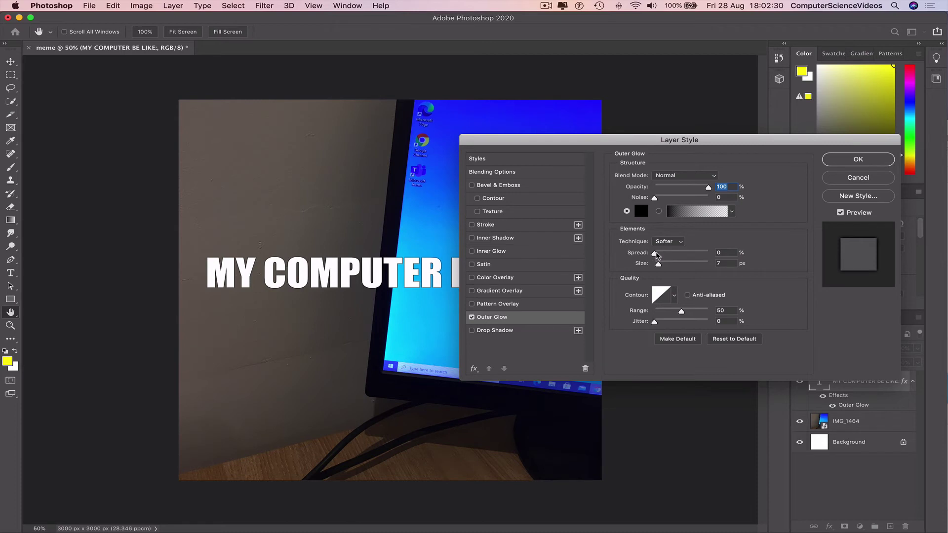
{"action": "left_click_drag", "start_coordinate": [655, 253], "coordinate": [725, 252]}
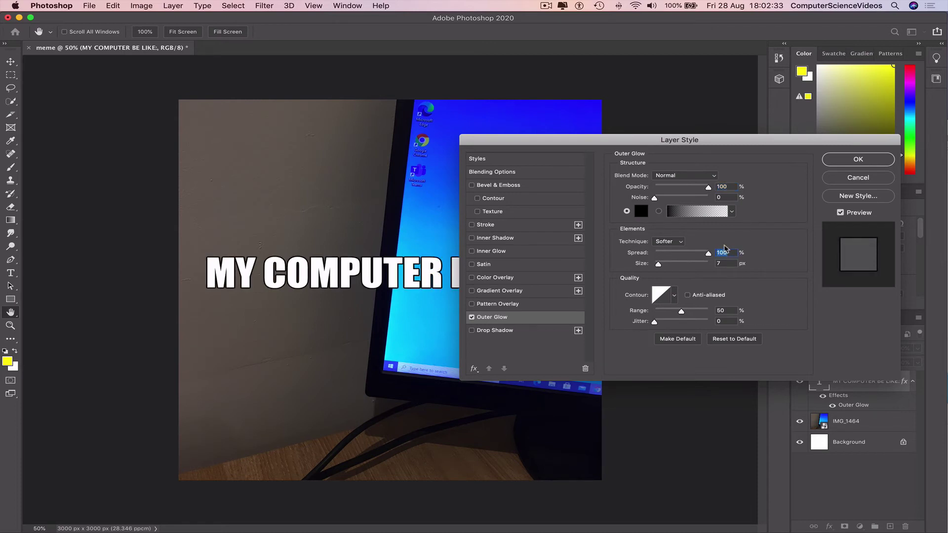
{"action": "left_click", "coordinate": [726, 263]}
{"action": "type", "text": "10"}
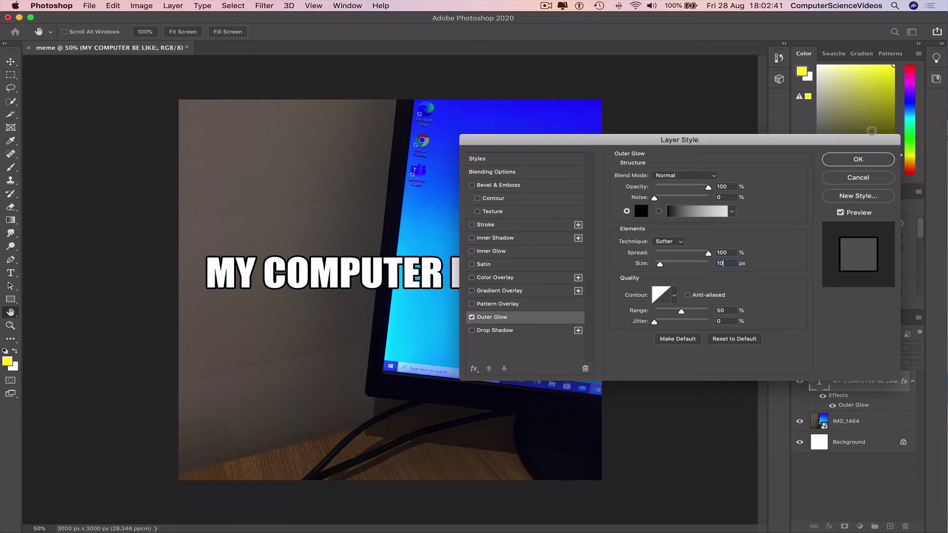
Apply the glow and drag the caption down to the image's bottom edge.
{"action": "left_click", "coordinate": [865, 161]}
{"action": "left_click", "coordinate": [10, 62]}
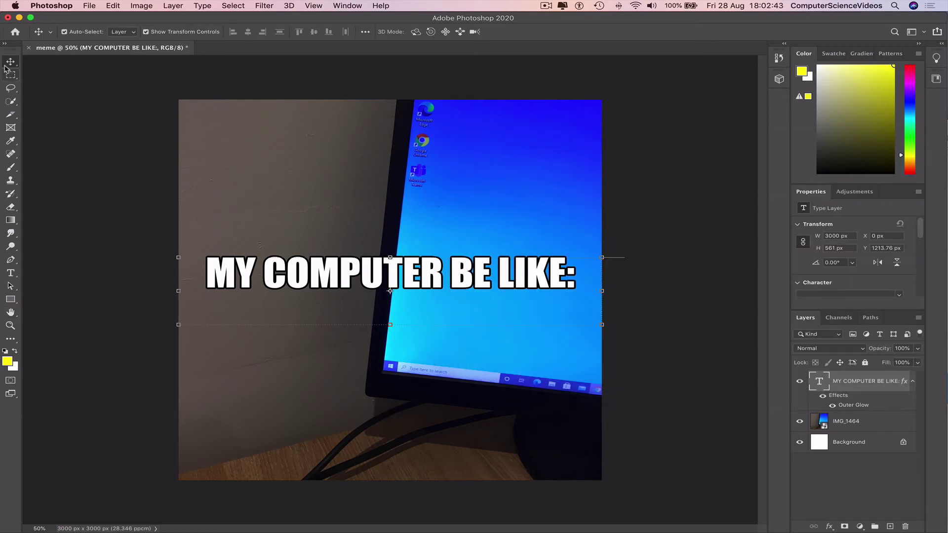
{"action": "left_click", "coordinate": [95, 103]}
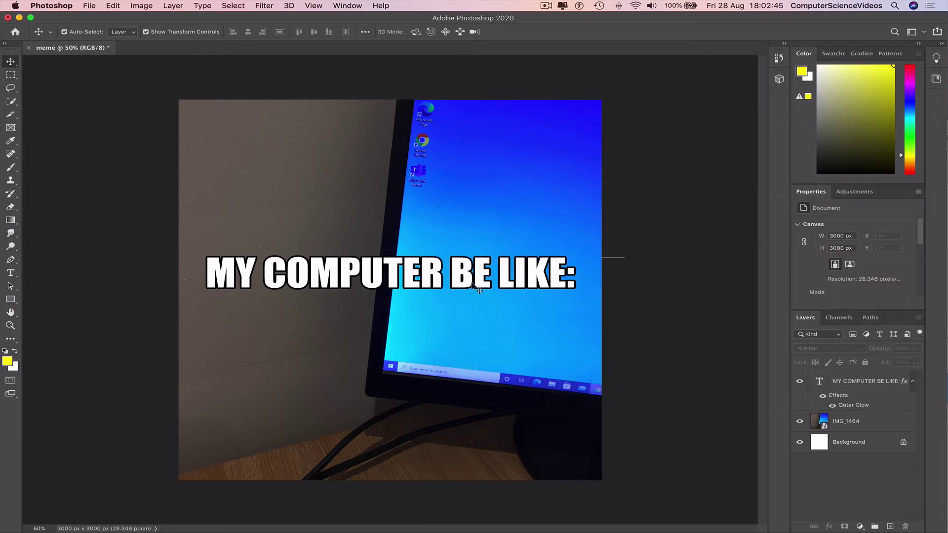
{"action": "left_click_drag", "start_coordinate": [473, 276], "coordinate": [477, 442]}
{"action": "left_click_drag", "start_coordinate": [477, 445], "coordinate": [477, 445]}
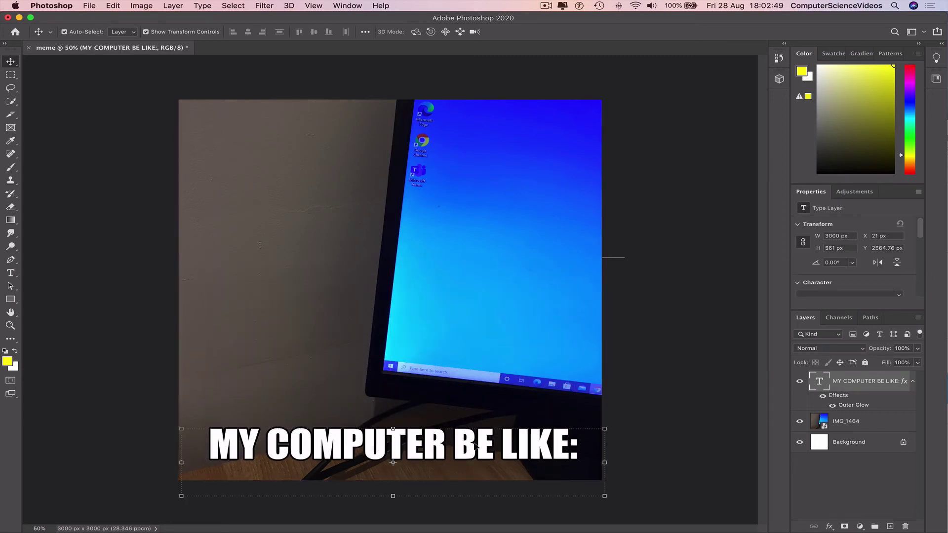
{"action": "left_click", "coordinate": [649, 280]}
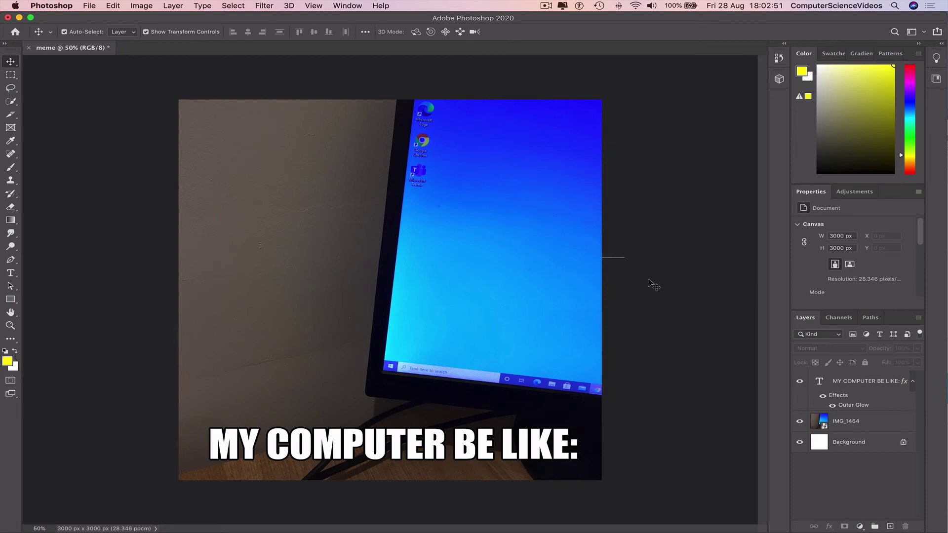
Quick Export the meme as meme.png to the Desktop.
{"action": "left_click", "coordinate": [91, 5]}
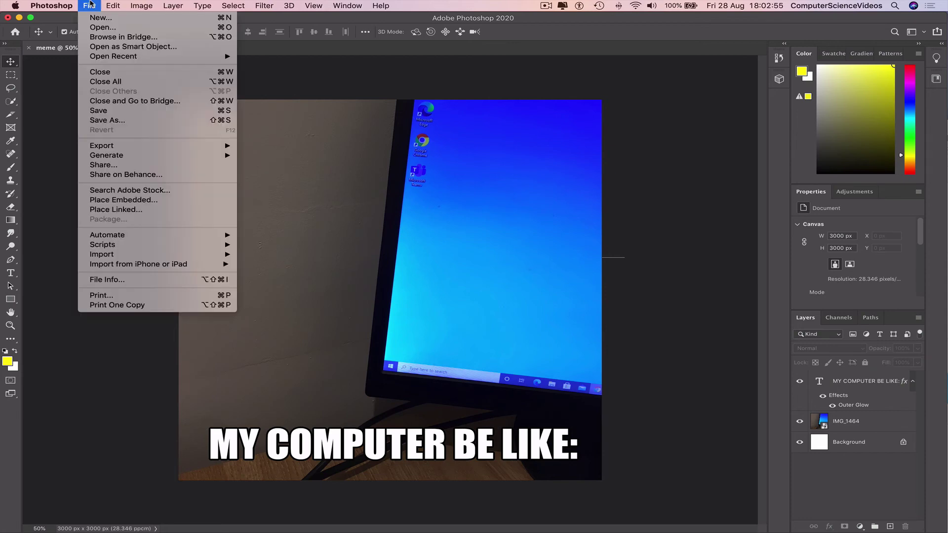
{"action": "mouse_move", "coordinate": [117, 147]}
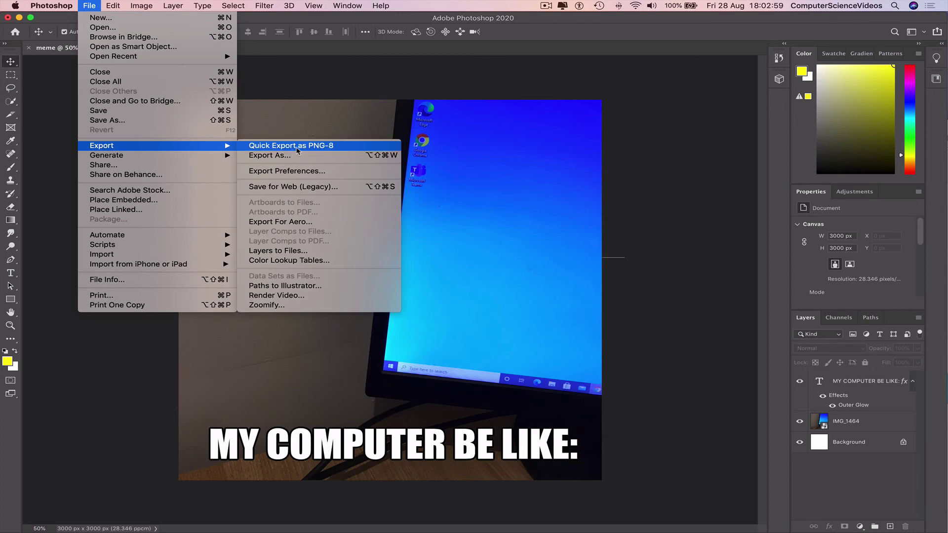
{"action": "left_click", "coordinate": [298, 146]}
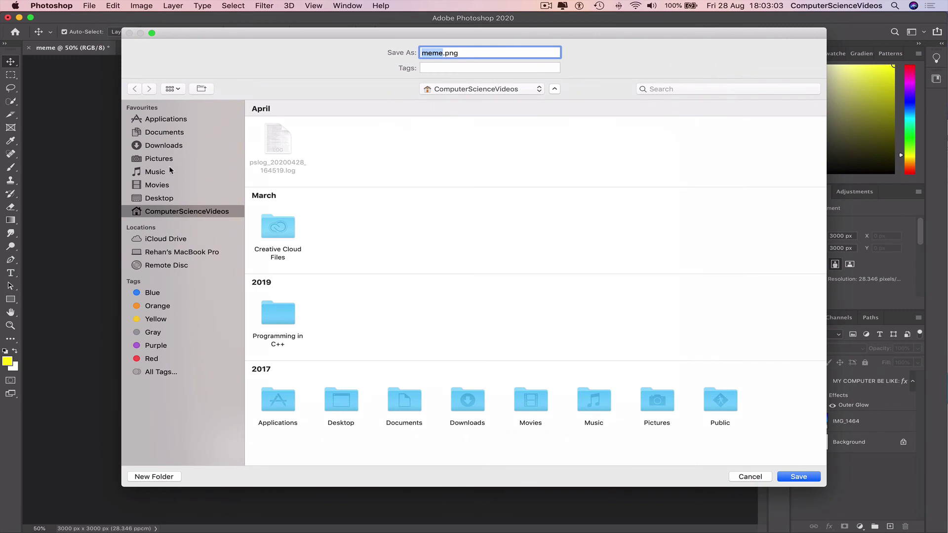
{"action": "left_click", "coordinate": [169, 200]}
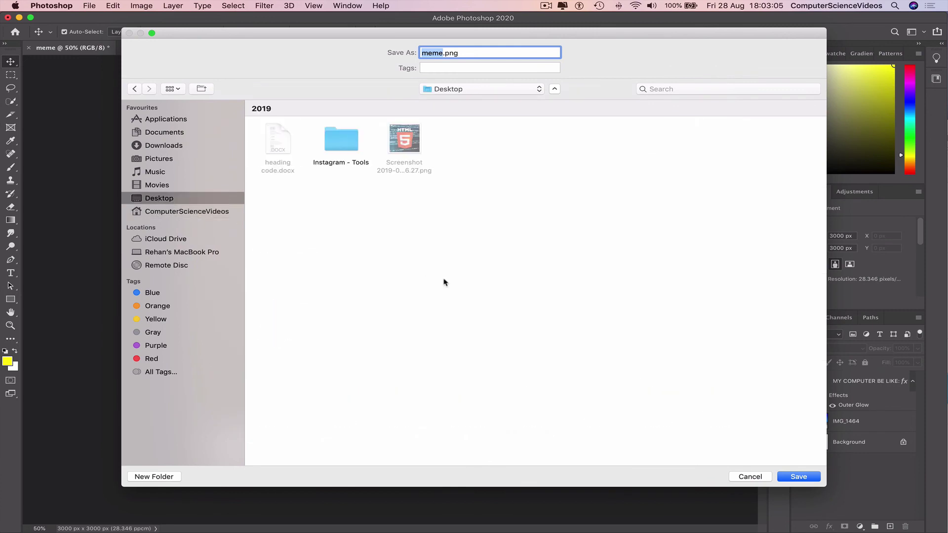
{"action": "left_click", "coordinate": [801, 477]}
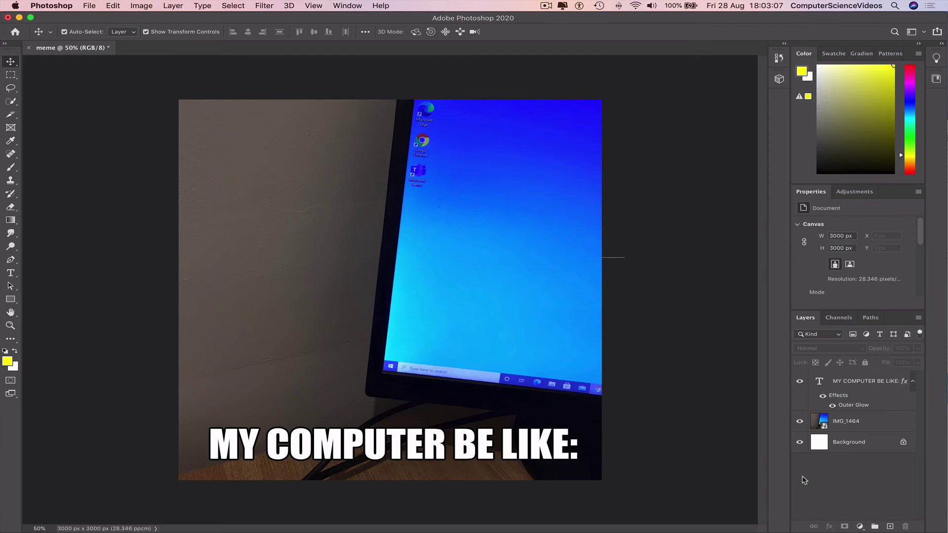
Minimize Photoshop, close the Downloads window, and select meme.png on the desktop.
{"action": "left_click", "coordinate": [19, 18]}
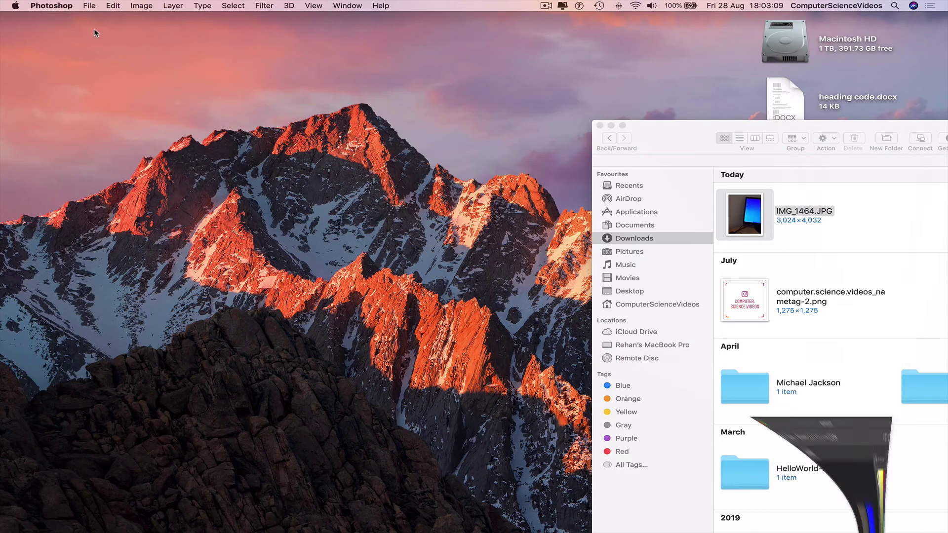
{"action": "left_click", "coordinate": [600, 126]}
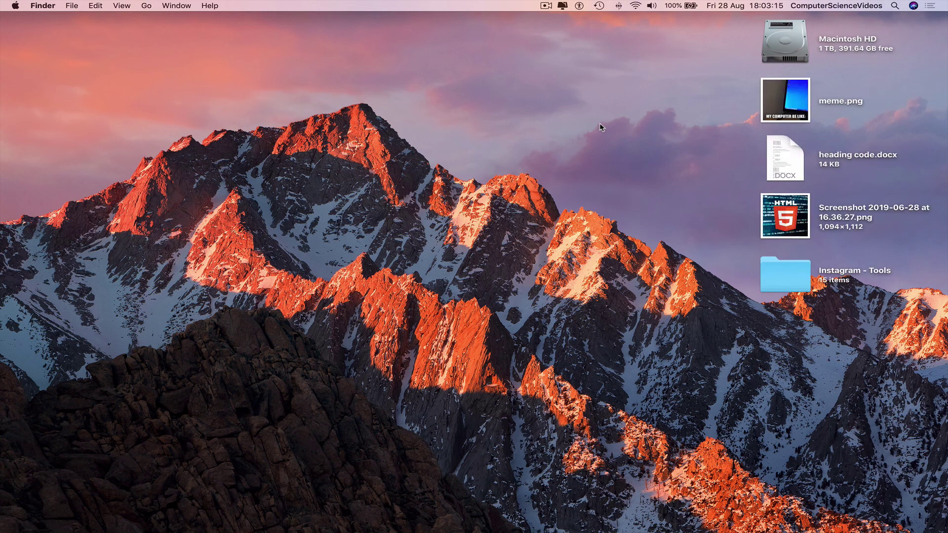
{"action": "left_click", "coordinate": [796, 104]}
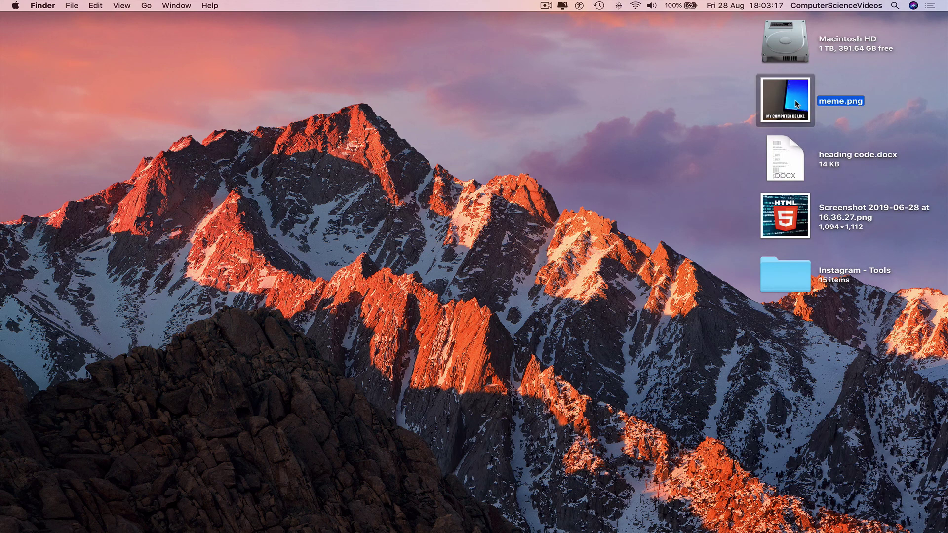
Open meme.png in Preview, then narrow and reposition its window to view the captioned meme.
{"action": "double_click", "coordinate": [795, 103]}
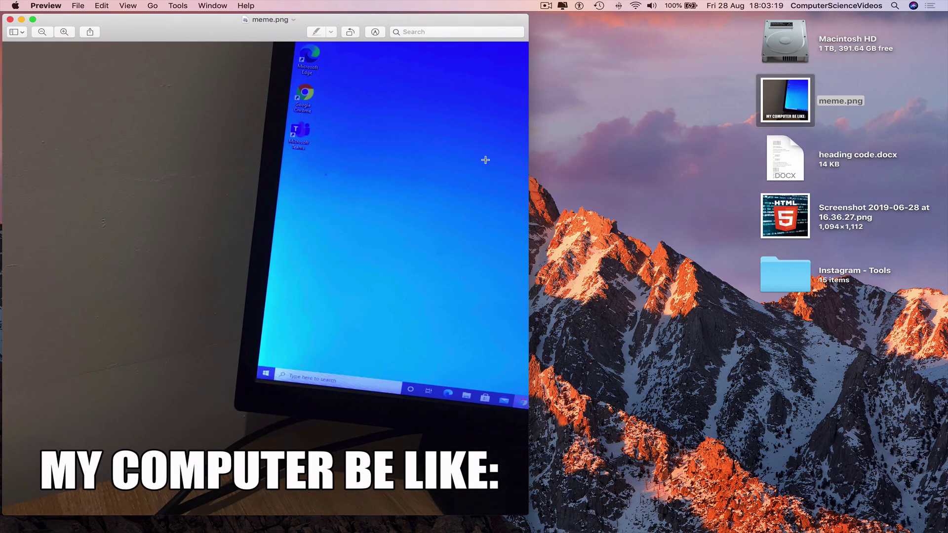
{"action": "left_click_drag", "start_coordinate": [523, 149], "coordinate": [355, 151]}
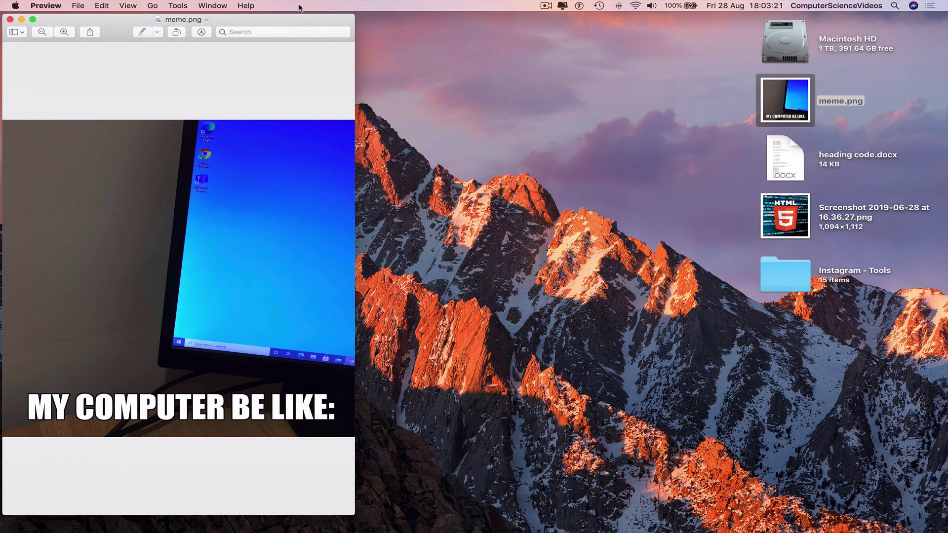
{"action": "left_click_drag", "start_coordinate": [304, 23], "coordinate": [455, 58]}
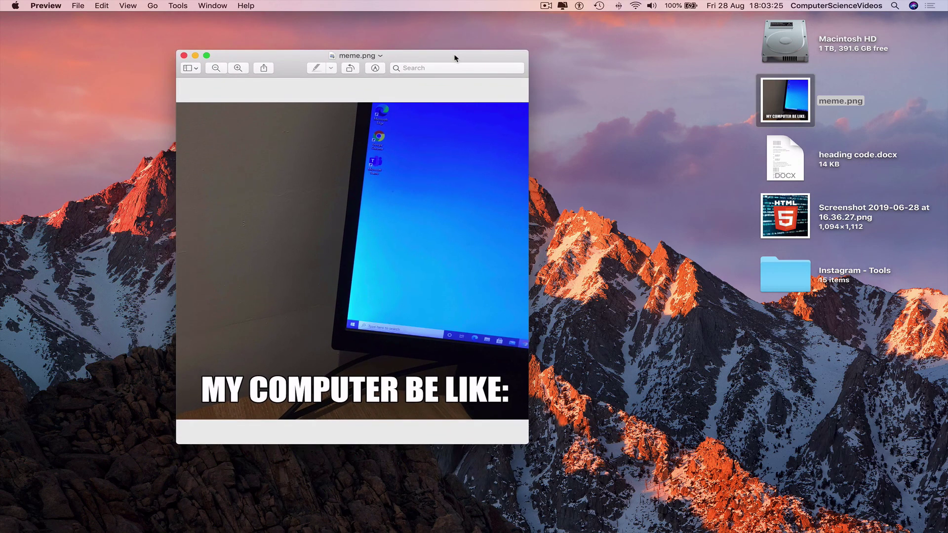